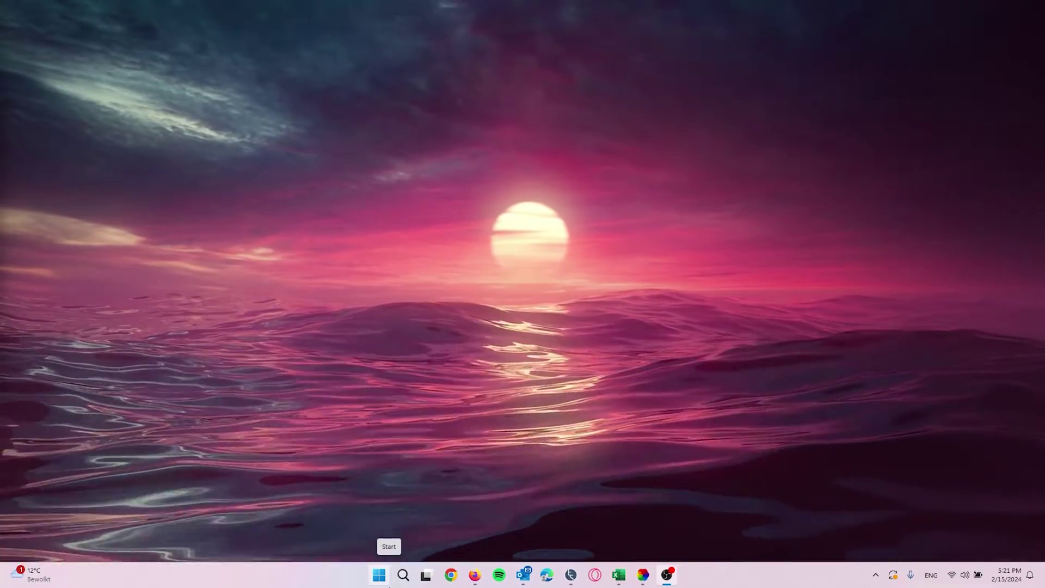
Search for 'cmd' and launch Command Prompt as administrator
left_click(409, 577)
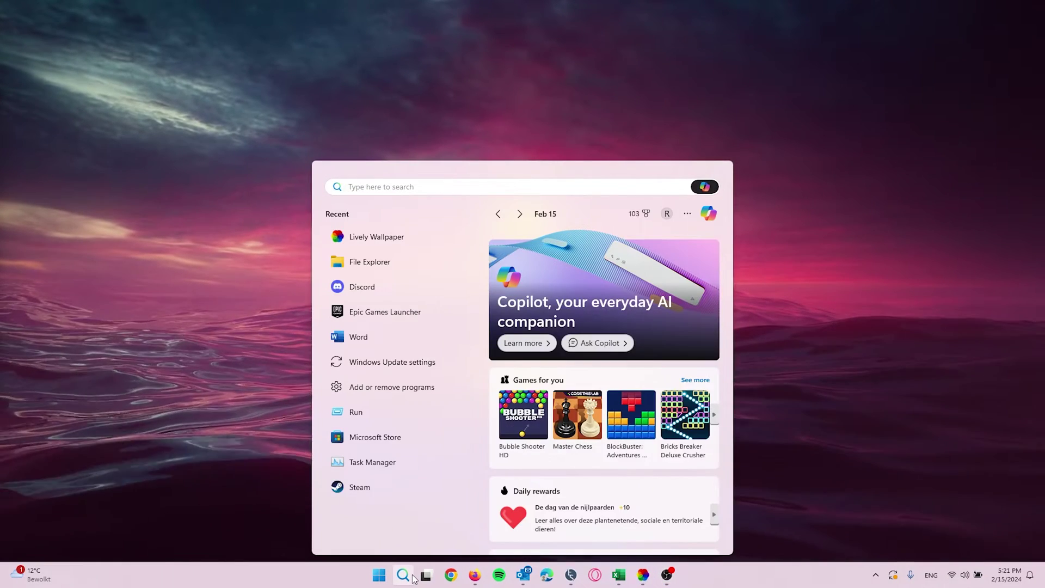
type("cmd")
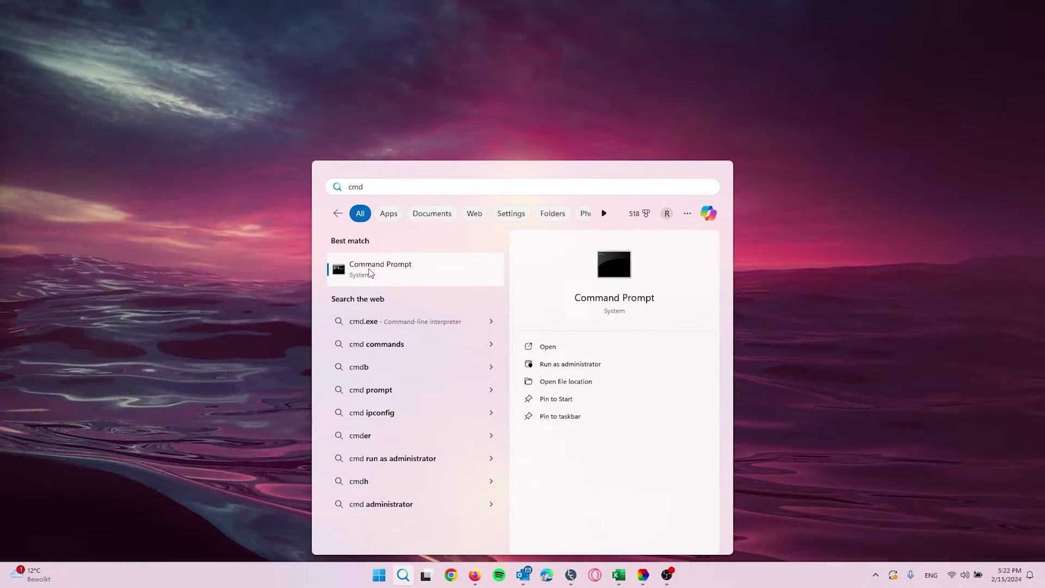
right_click(370, 272)
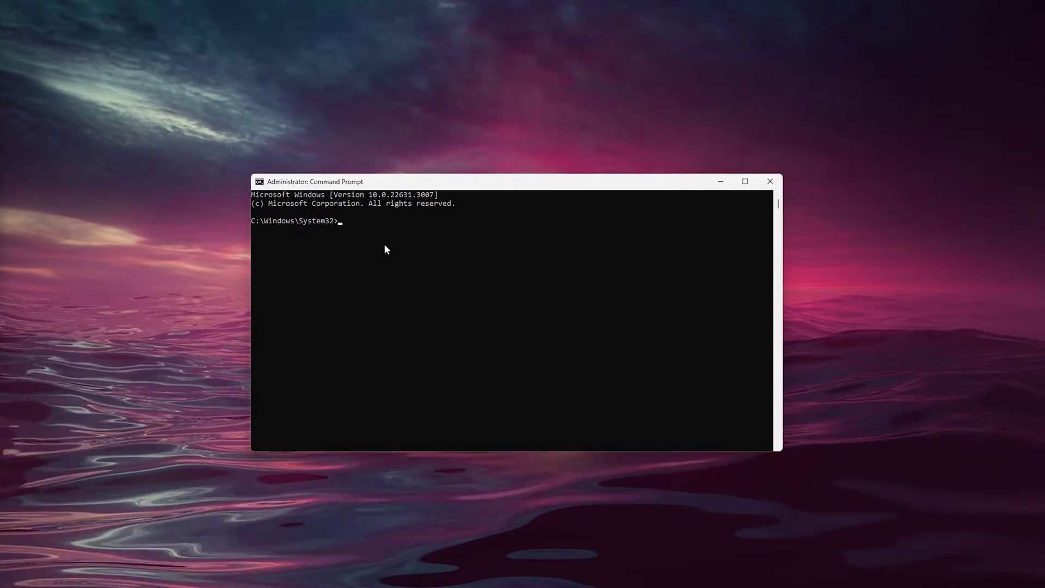
Run netsh int tcp set global autotuninglevel=disabled, then rerun it with autotuninglevel=normal
type("netsh int tcp set global autotuninglevel=disabled")
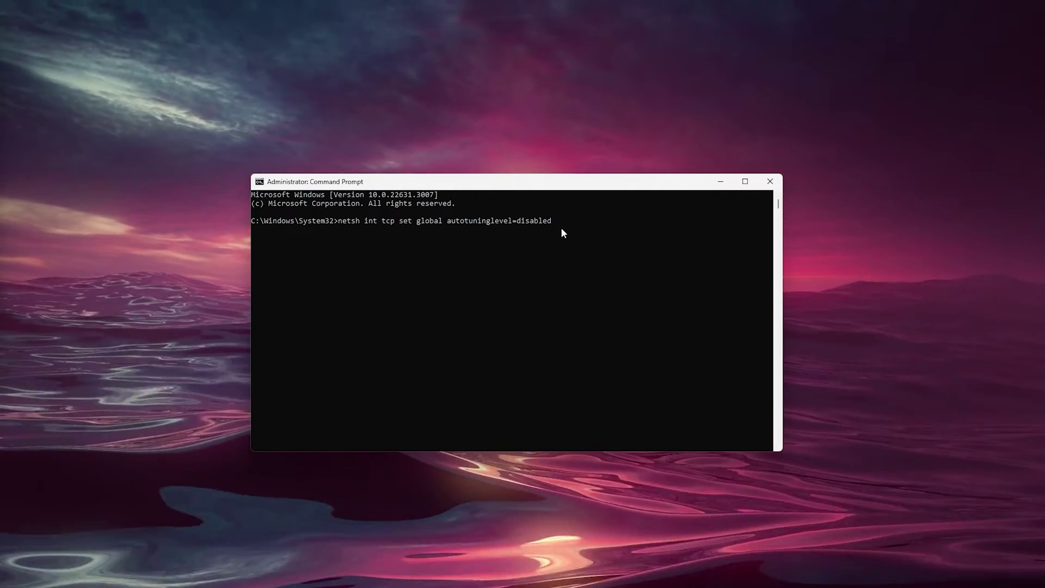
key("Return")
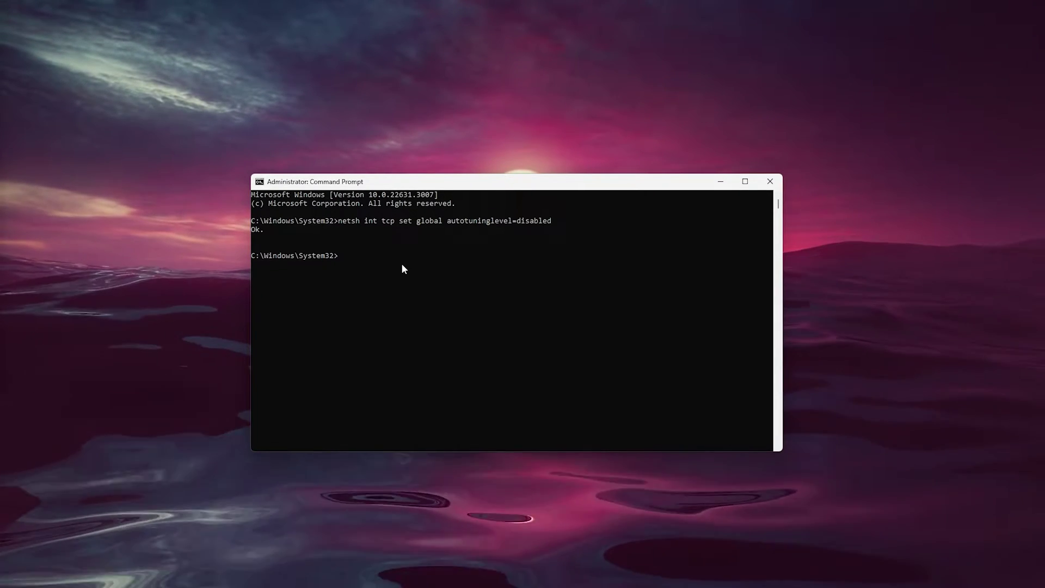
key("Up")
key("BackSpace")
key("BackSpace")
key("BackSpace")
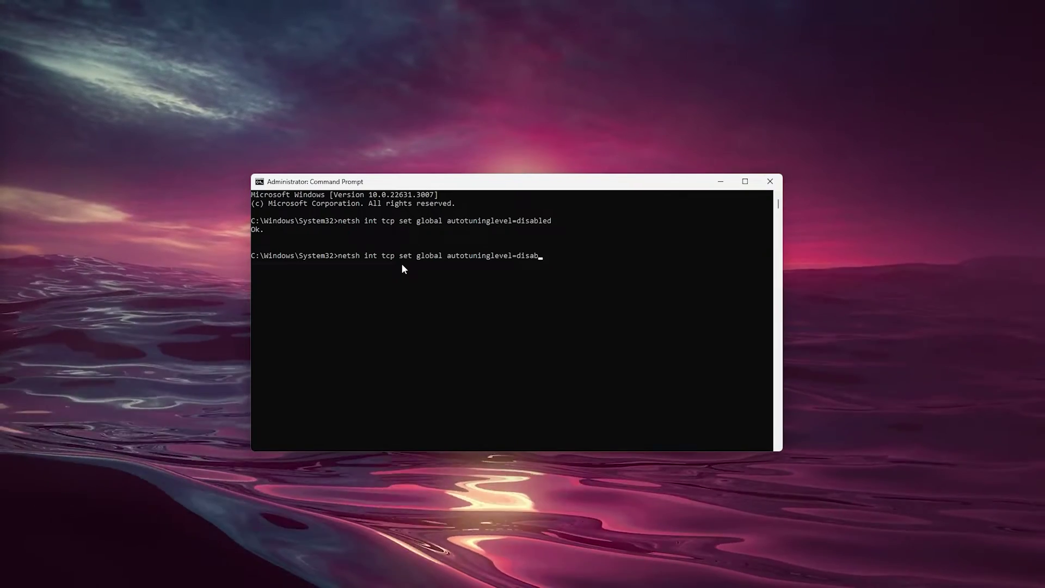
key("BackSpace")
key("BackSpace")
key("BackSpace")
key("BackSpace")
key("BackSpace")
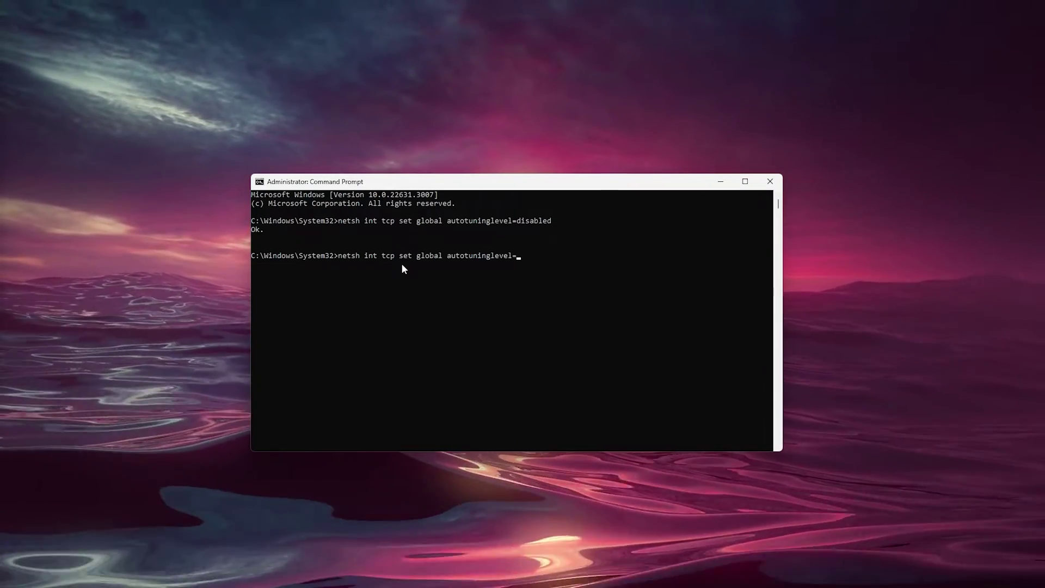
type("normal")
key("Return")
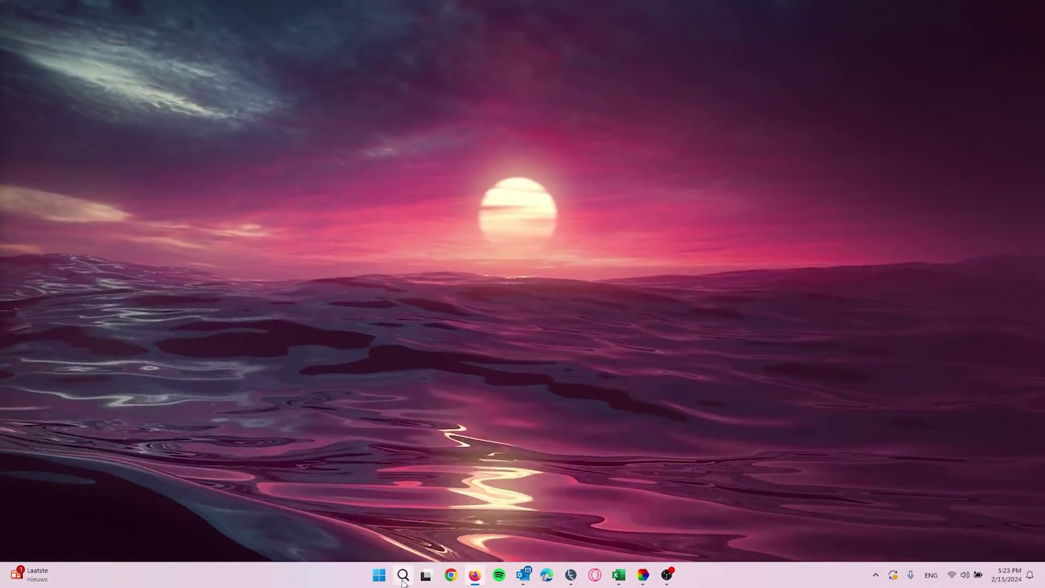
Search for 'ser' and launch the Services console as administrator
left_click(403, 578)
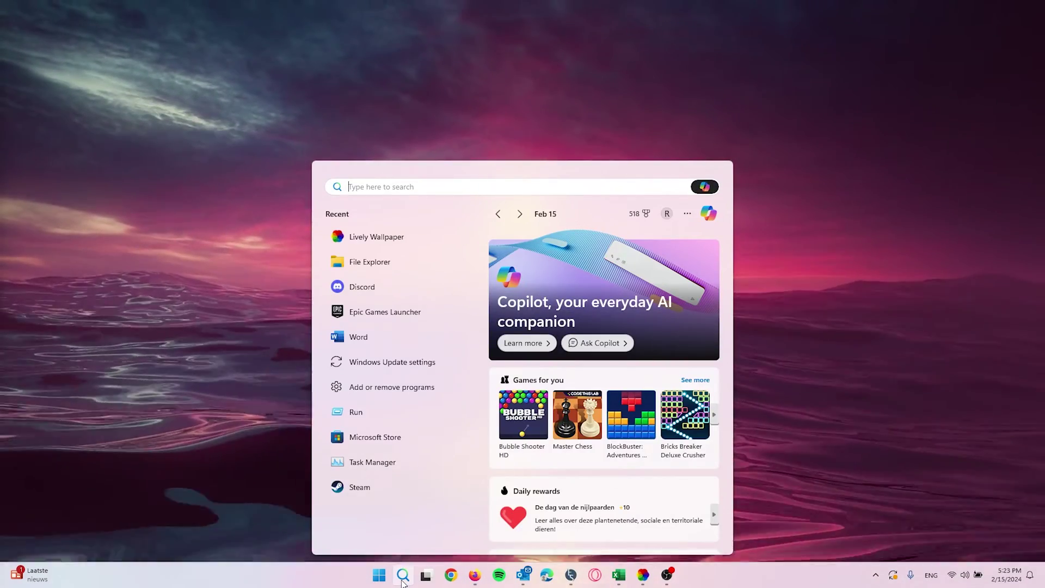
type("servies")
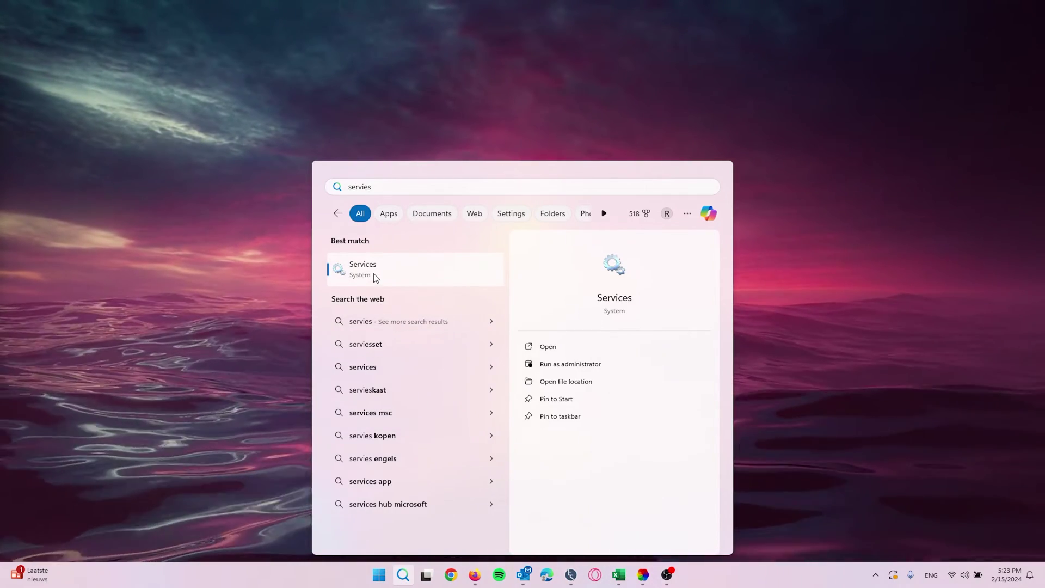
right_click(376, 278)
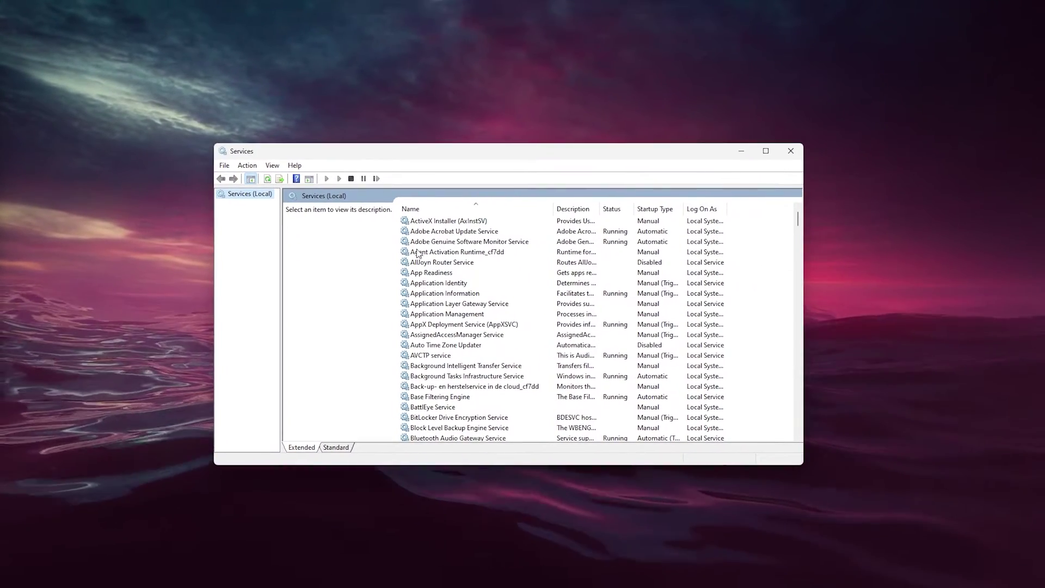
Jump through the service list by typing 'op' to select Optimize drives and open its menu
left_click(423, 222)
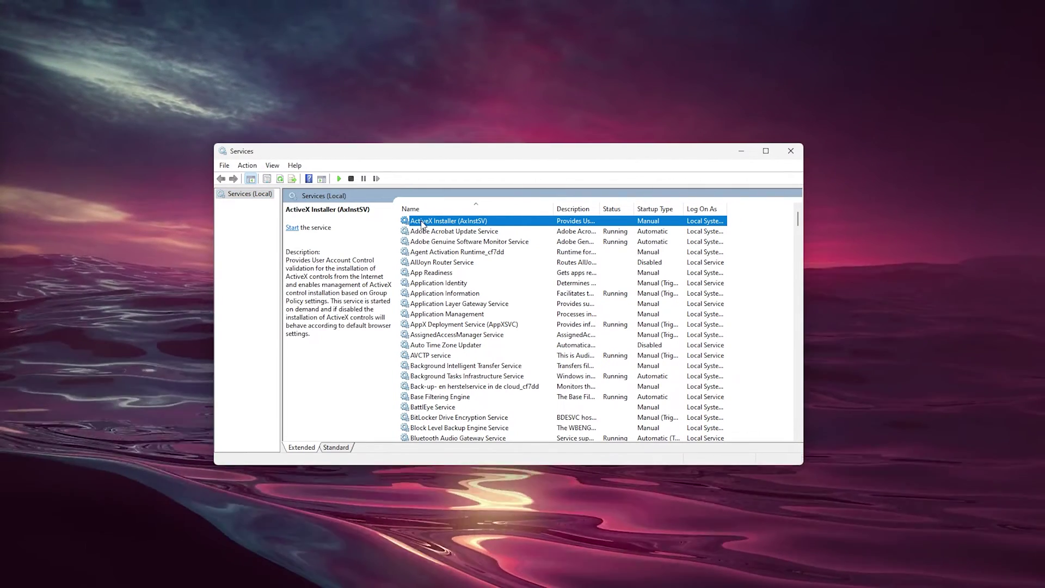
scroll(423, 223, "down", 20)
left_click(423, 222)
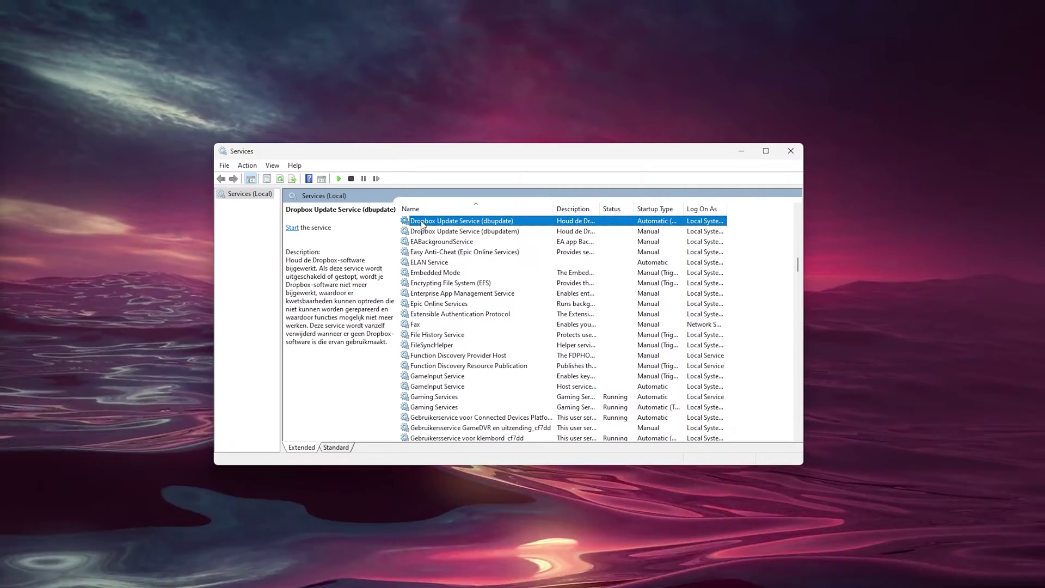
key("e")
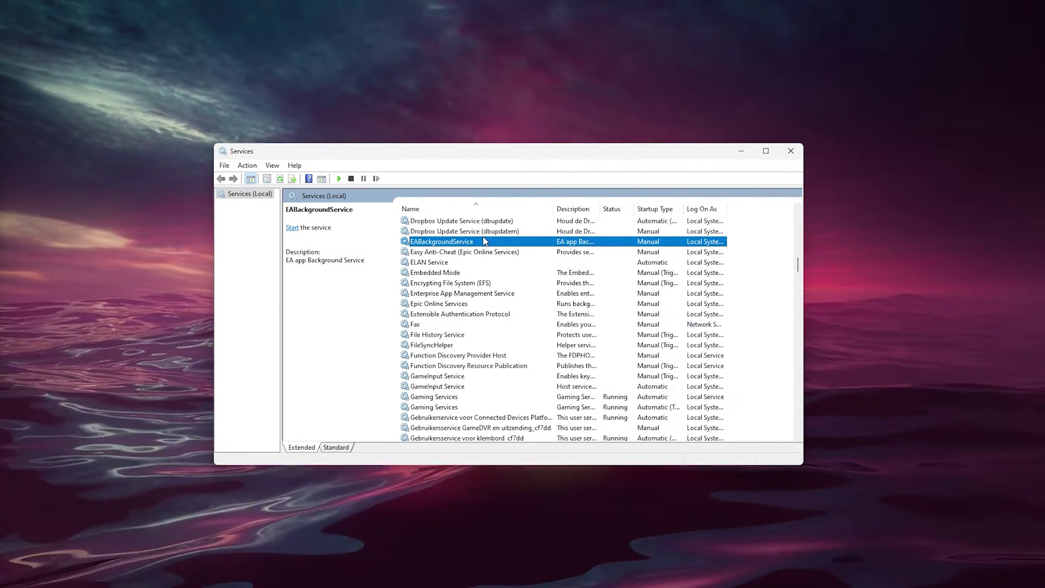
type("op")
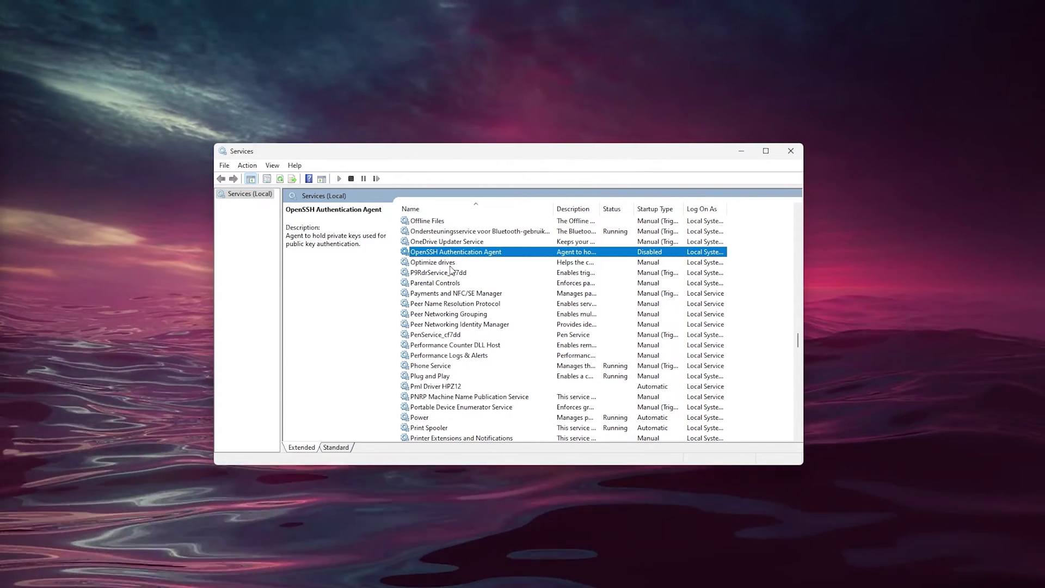
key("Down")
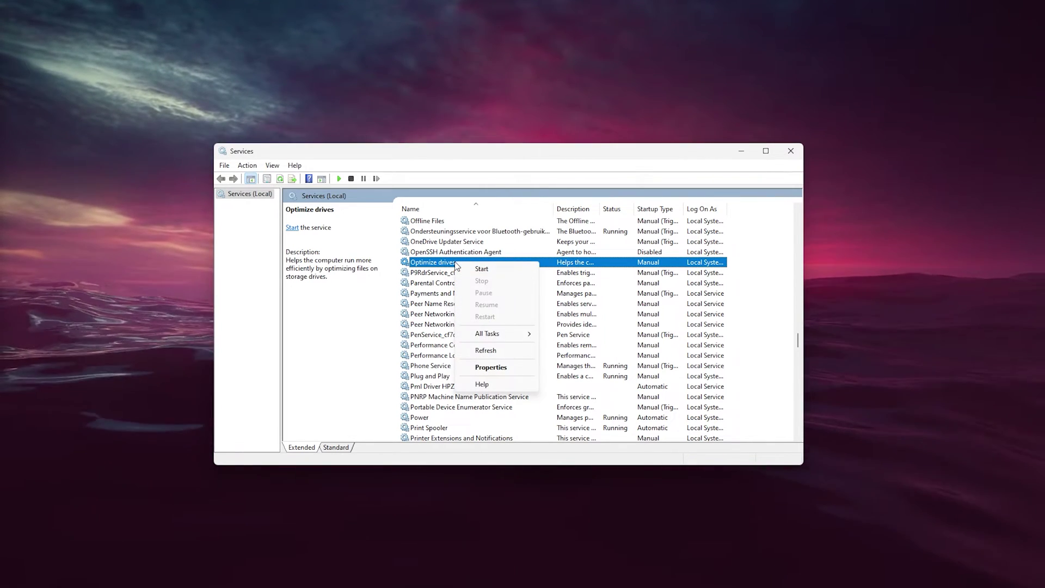
Open the Optimize drives properties and review its Startup type list, leaving it on Manual
left_click(502, 367)
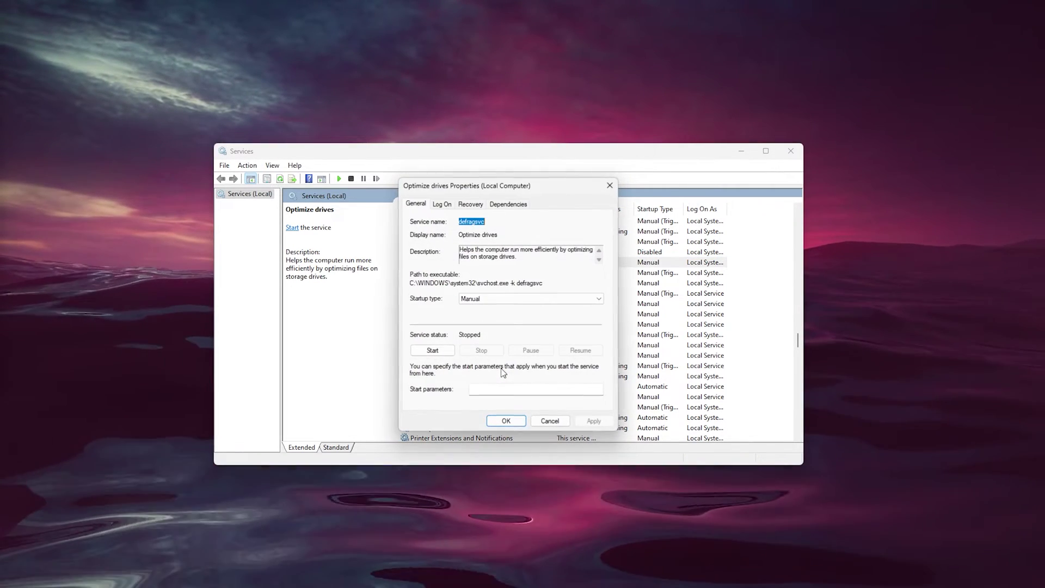
left_click_drag(506, 190, 485, 203)
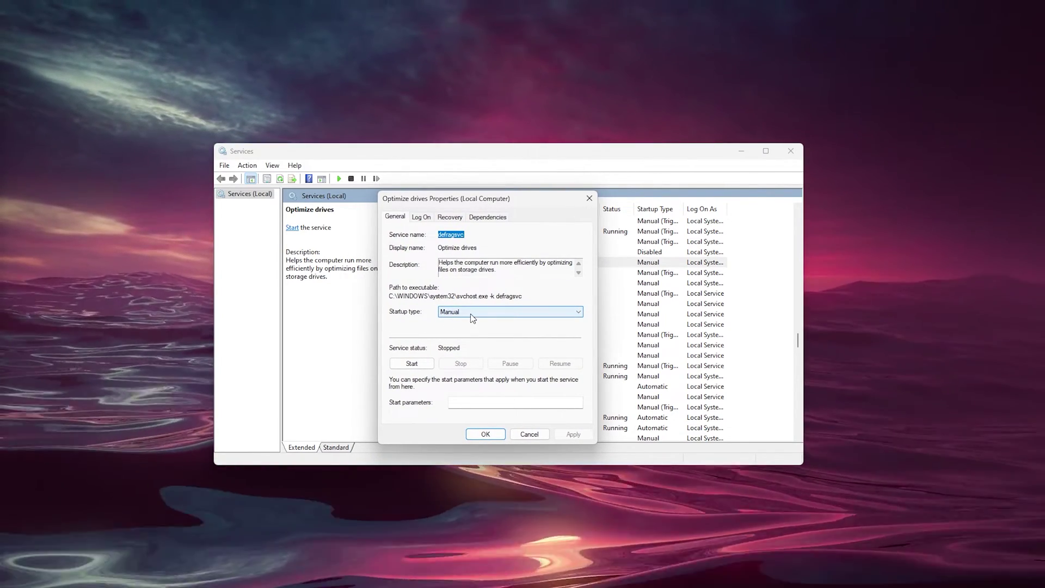
left_click(472, 316)
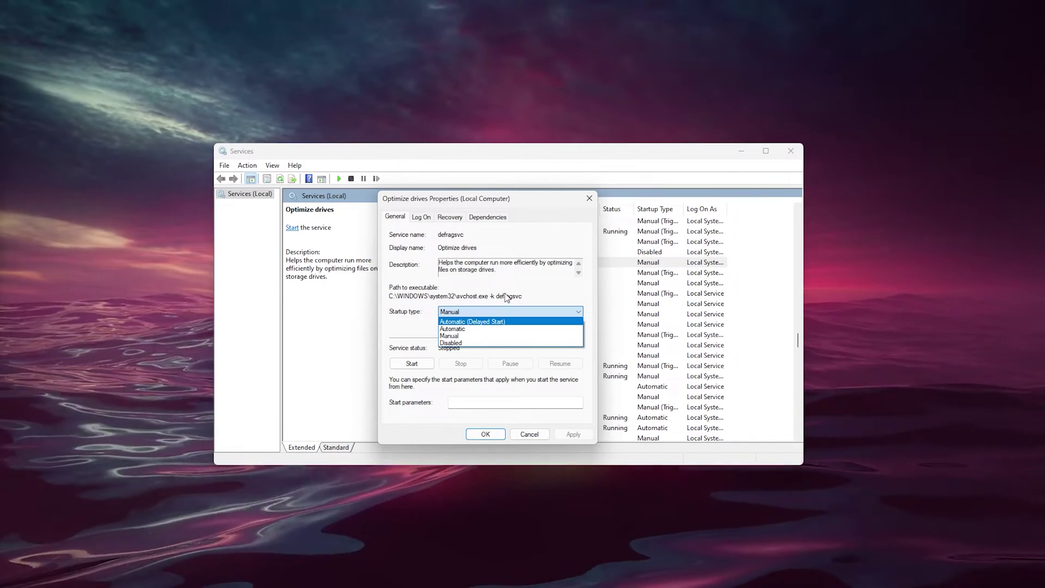
left_click(460, 313)
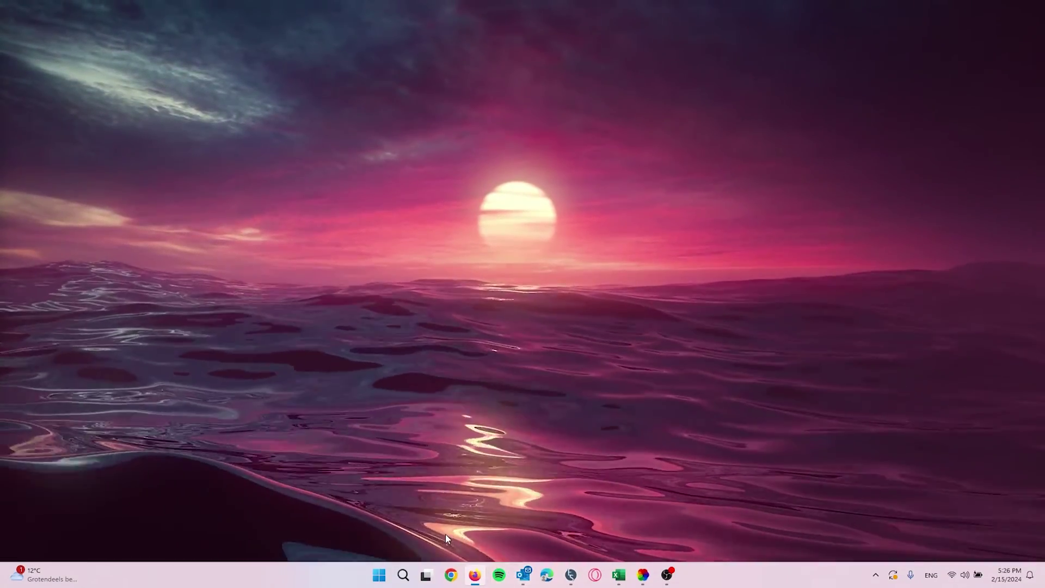
Search 'turn wind' and open the 'Turn Windows features on or off' dialog
left_click(403, 575)
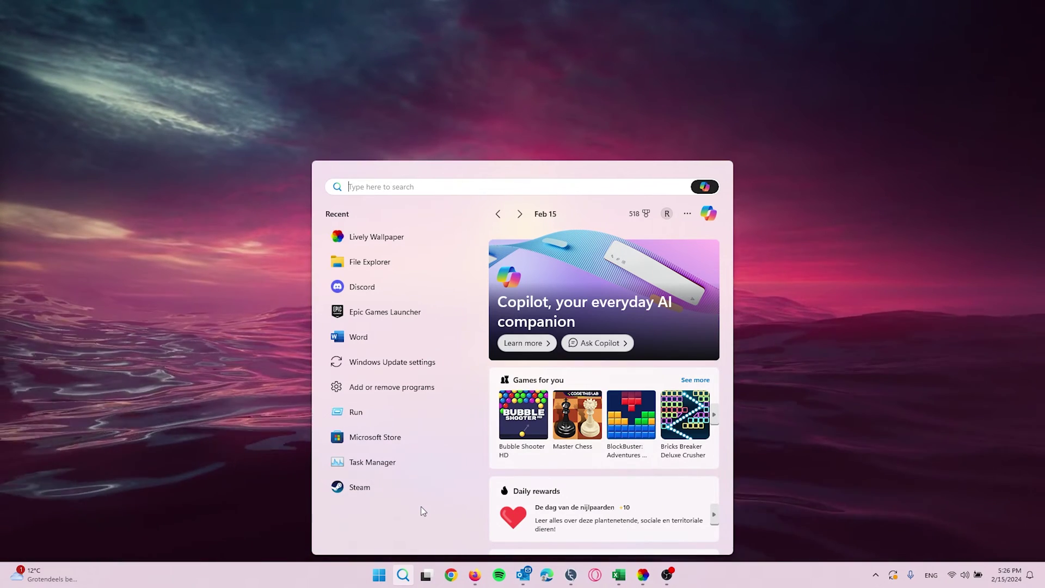
type("turn wind")
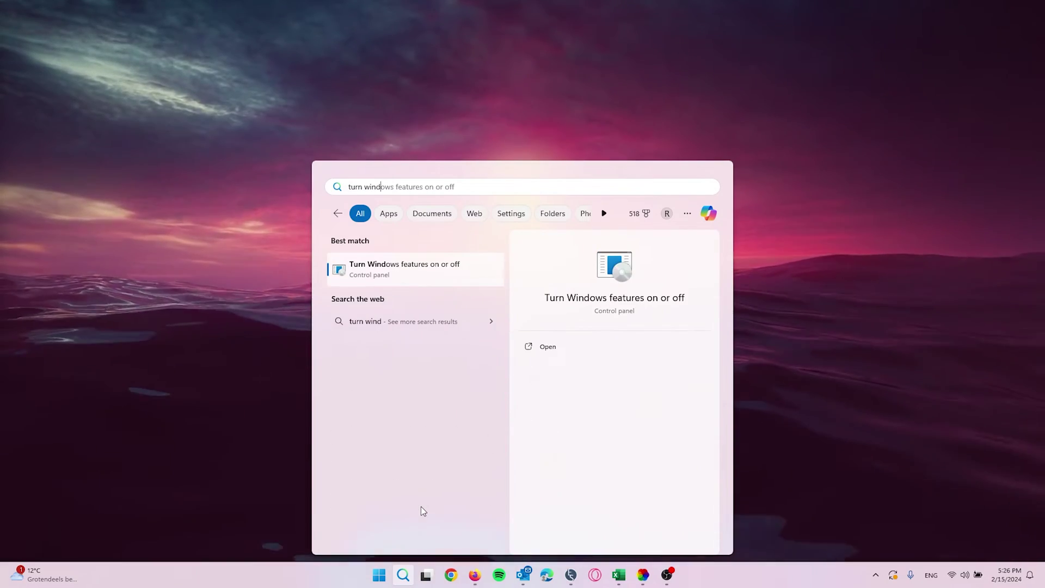
left_click(465, 277)
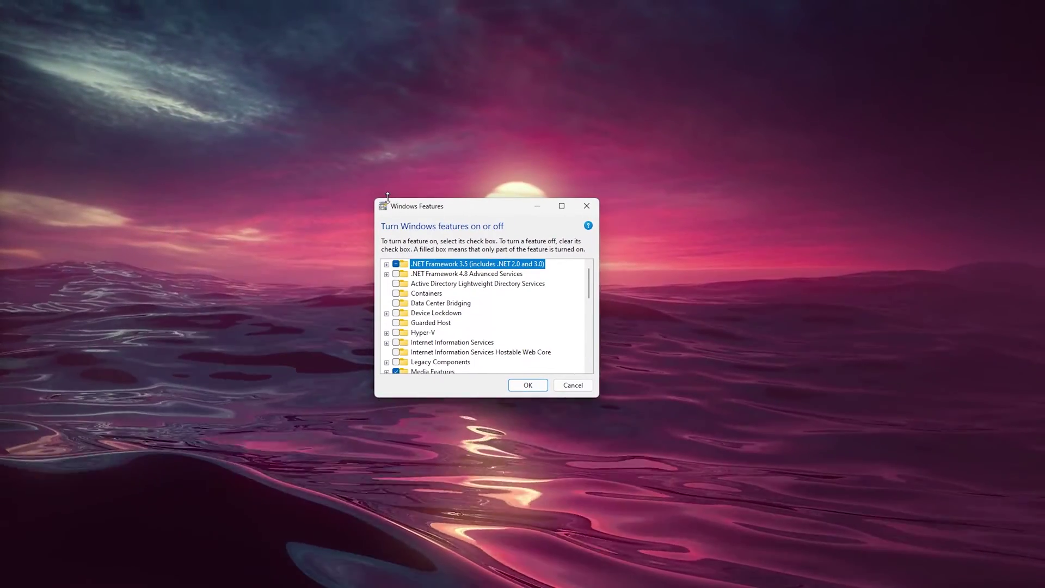
left_click(312, 289)
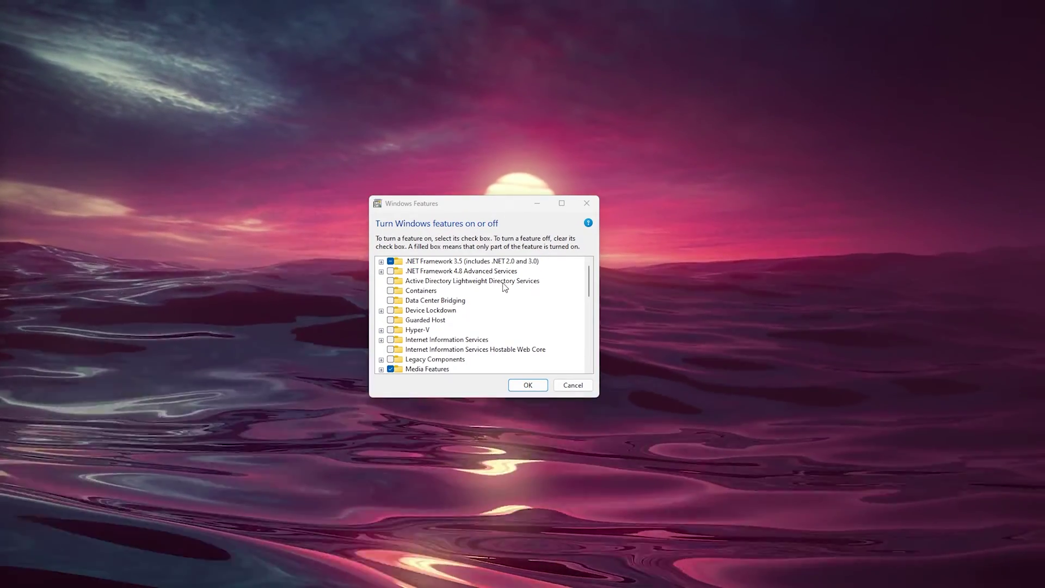
scroll(502, 292, "down", 2)
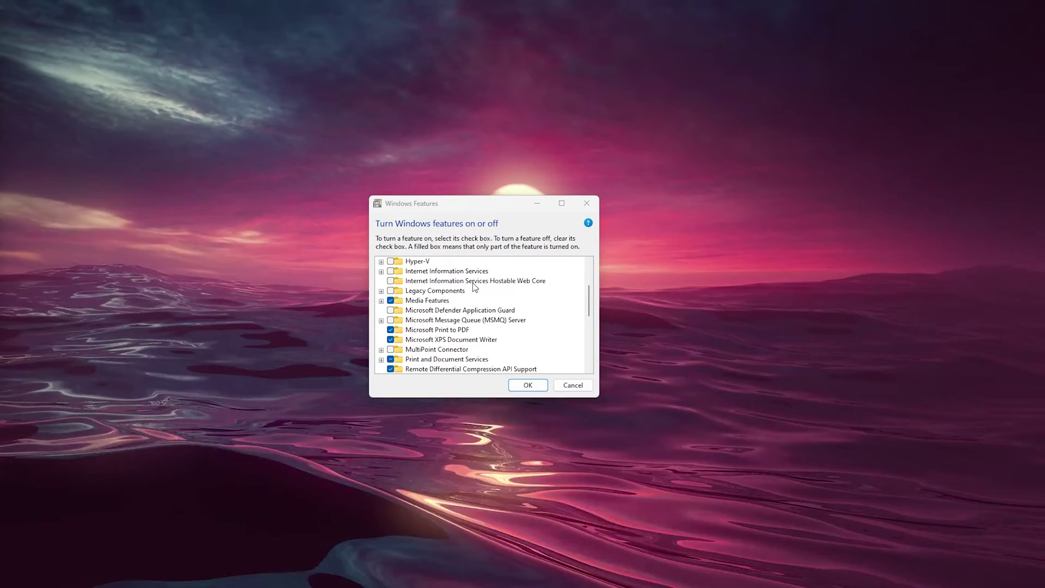
scroll(502, 291, "down", 1)
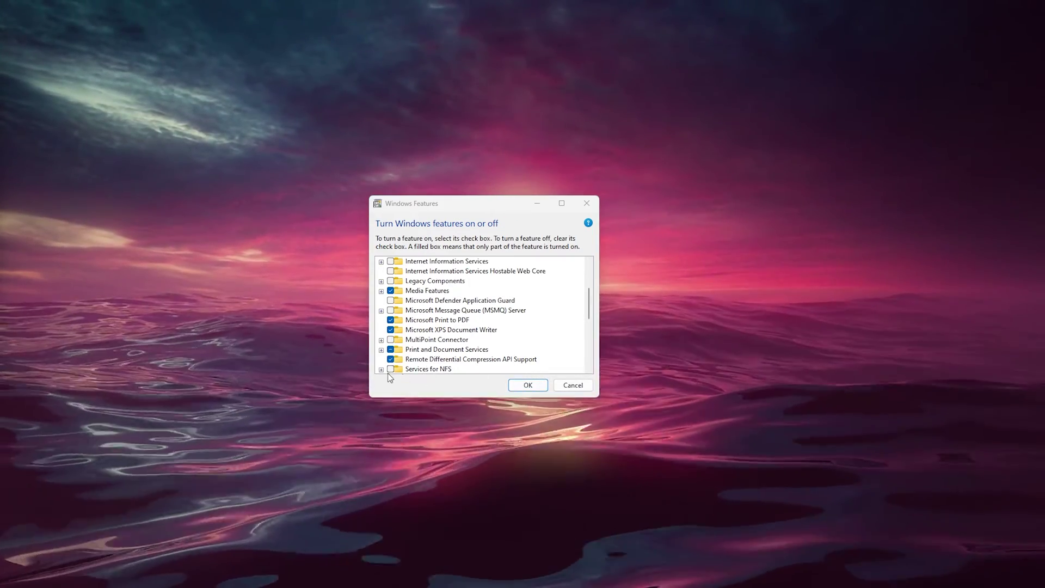
left_click(390, 358)
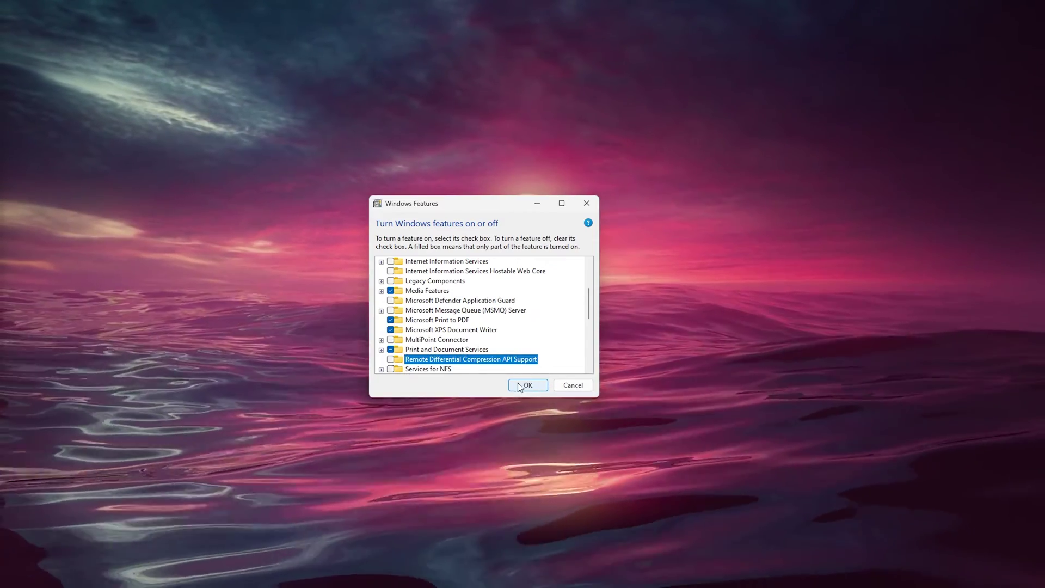
left_click(390, 359)
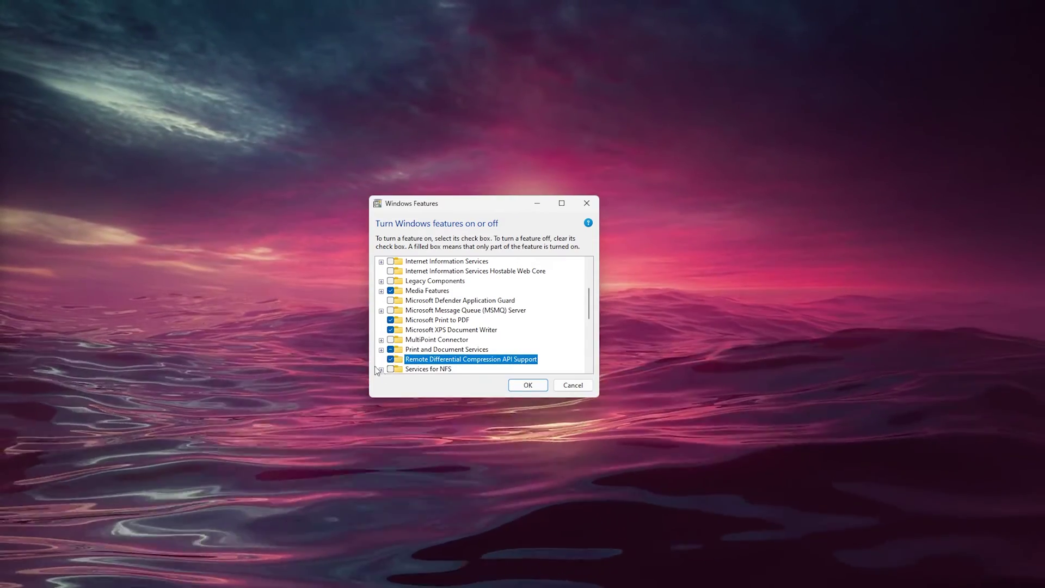